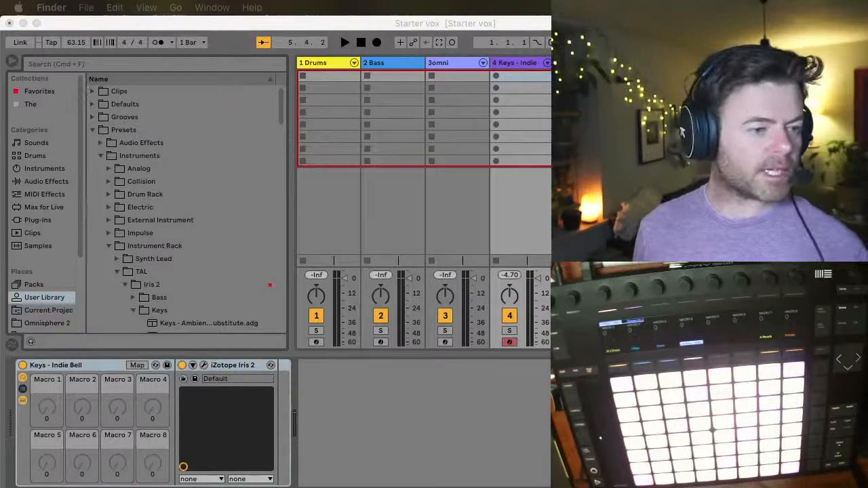
- Bring the Live set into focus and toggle the browser's visibility several times, leaving it hidden
left_click(363, 405)
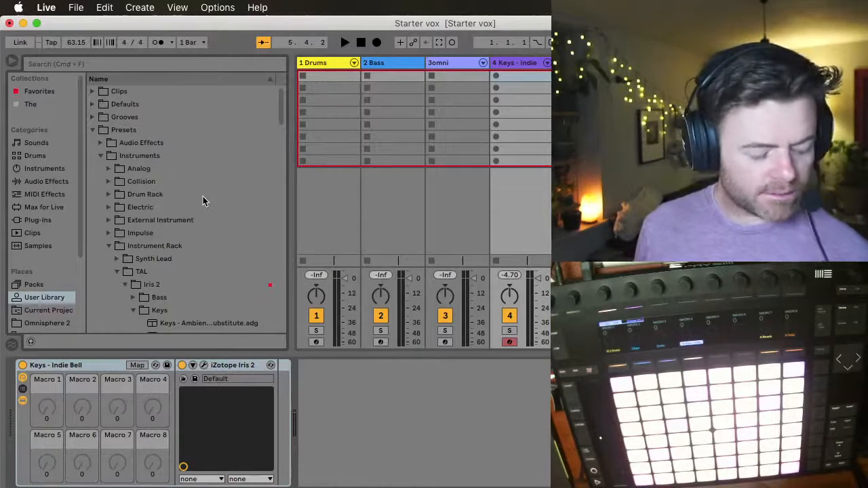
key("super+alt+b")
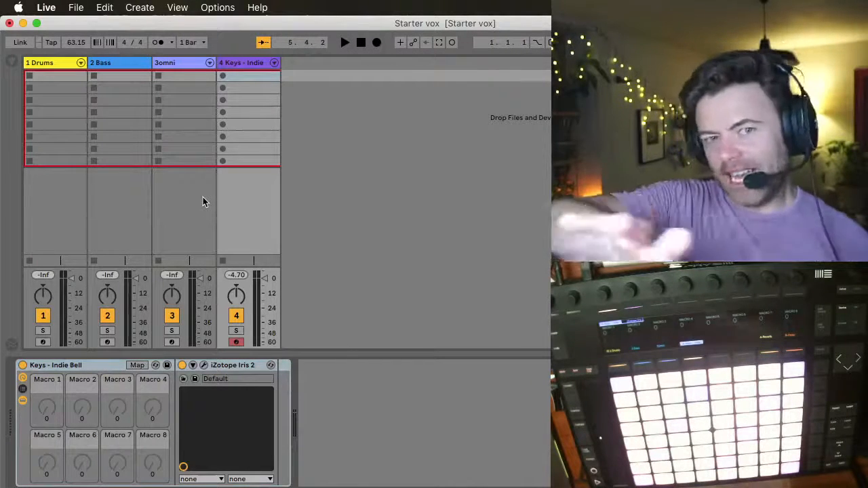
key("super+alt+b")
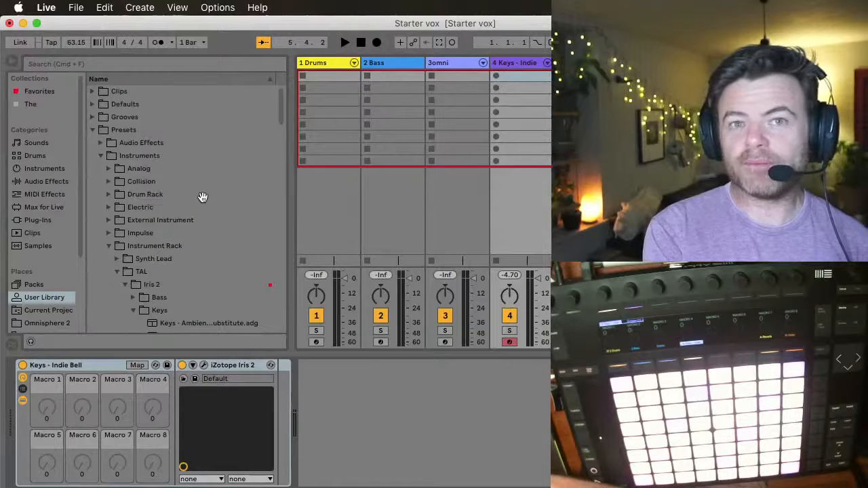
key("super+alt+b")
key("super+alt+b")
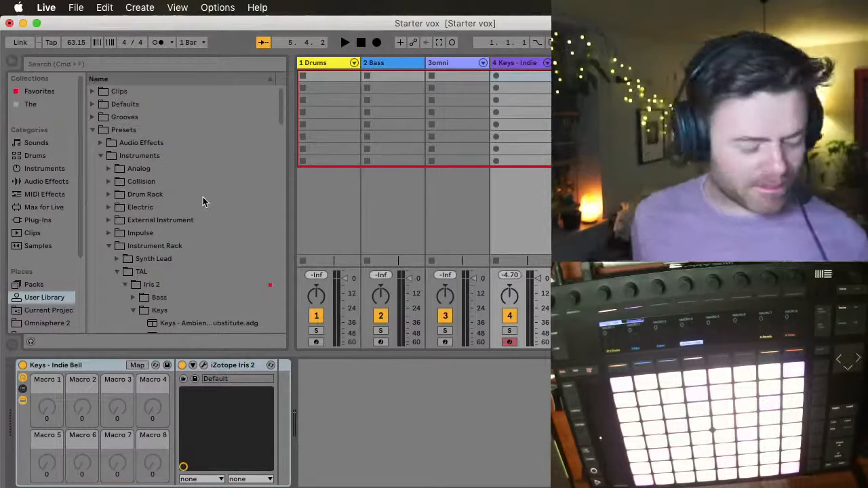
key("super+alt+b")
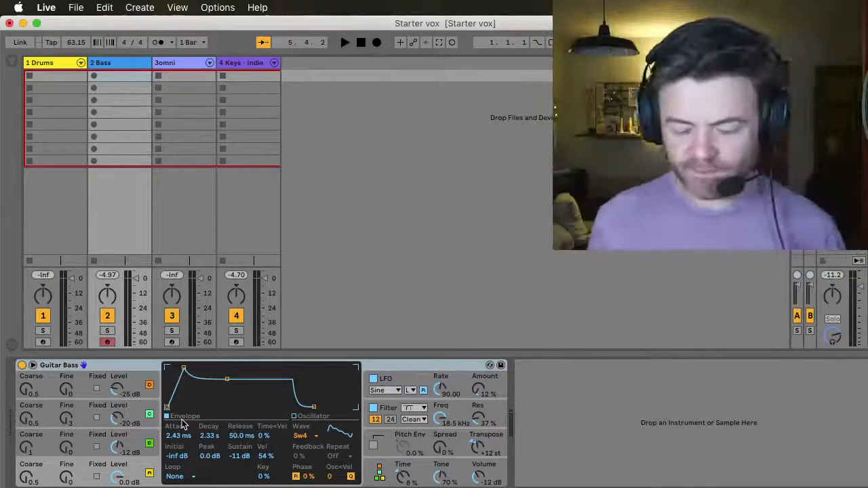
- Show the browser, search for "e bass" in the Sounds category and expand the Bass folder
left_click(14, 63)
left_click(47, 64)
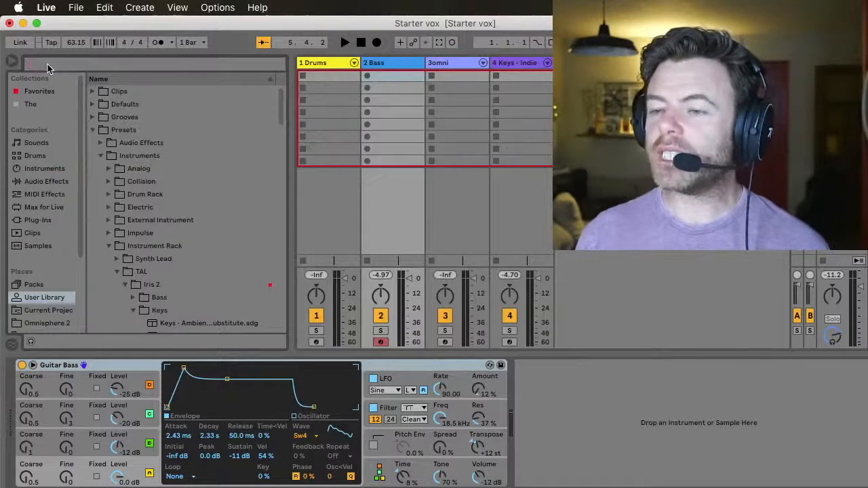
type("e")
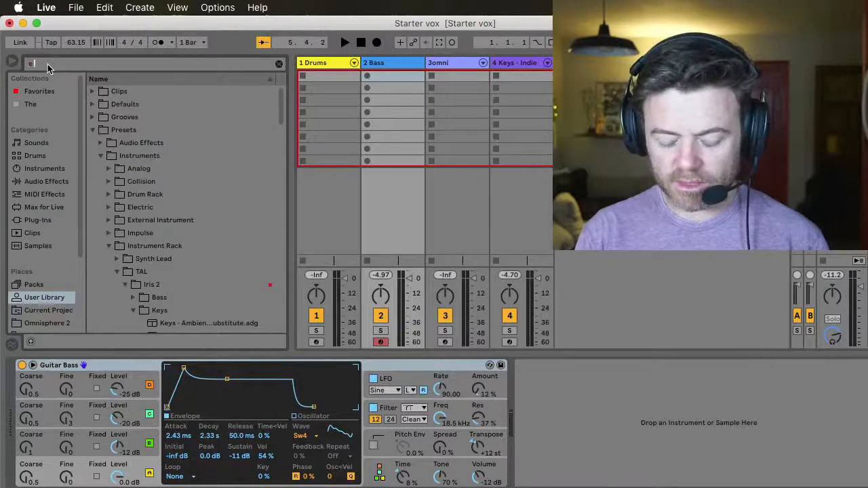
type(" bass")
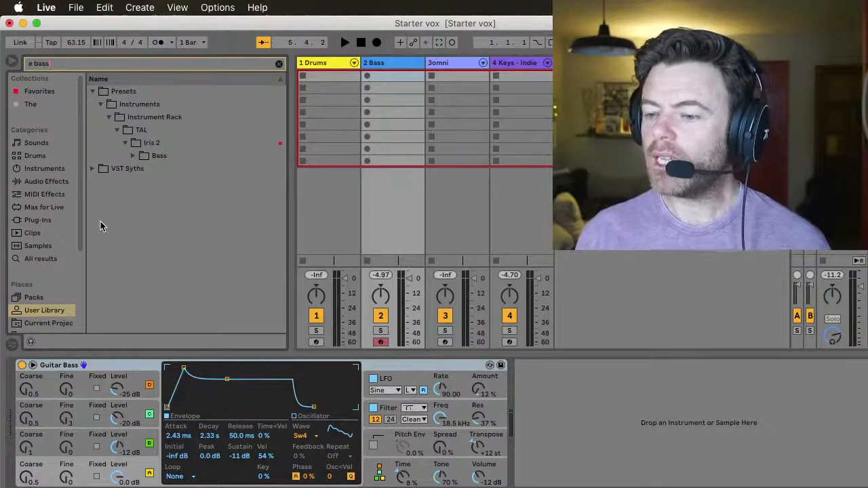
left_click(31, 145)
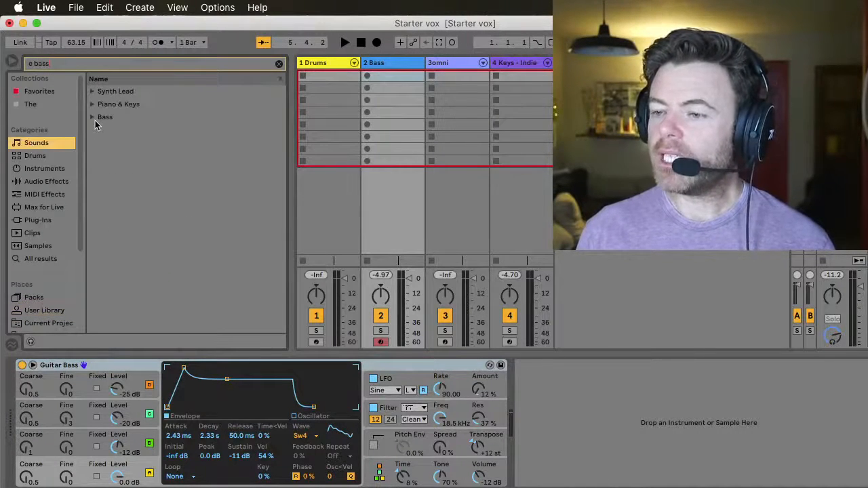
left_click(93, 118)
- Audition the bass presets from Wobble 2 Bass.adg through Exaggerated Bass.adg, in list order
left_click(132, 132)
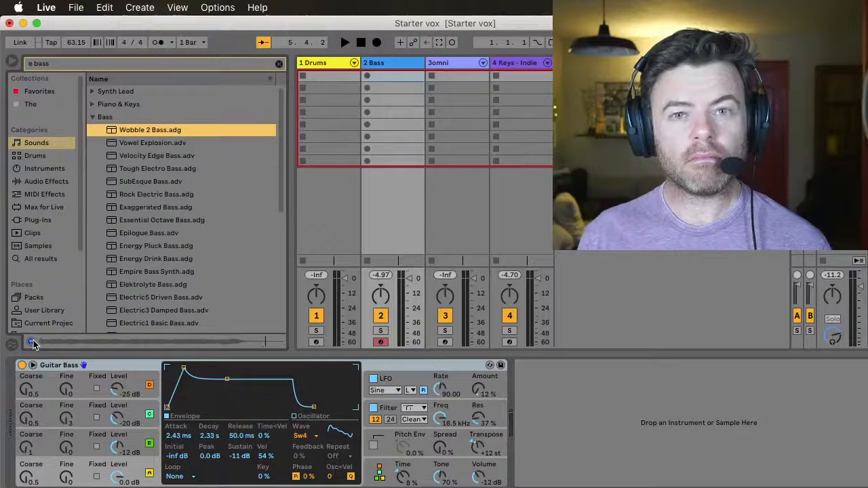
left_click(115, 145)
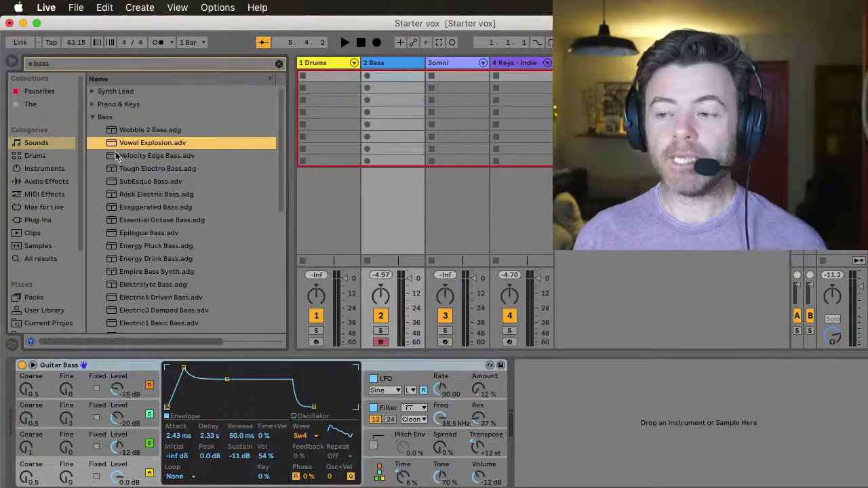
left_click(118, 157)
scroll(133, 208, "down", 4)
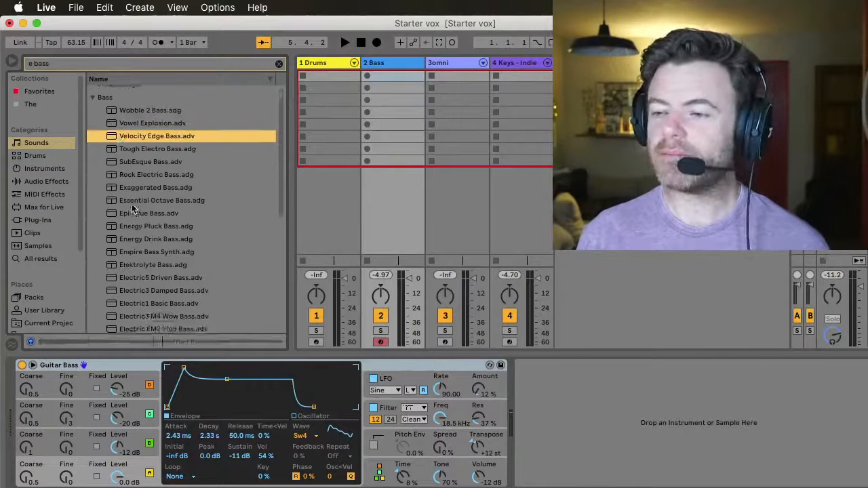
left_click(128, 122)
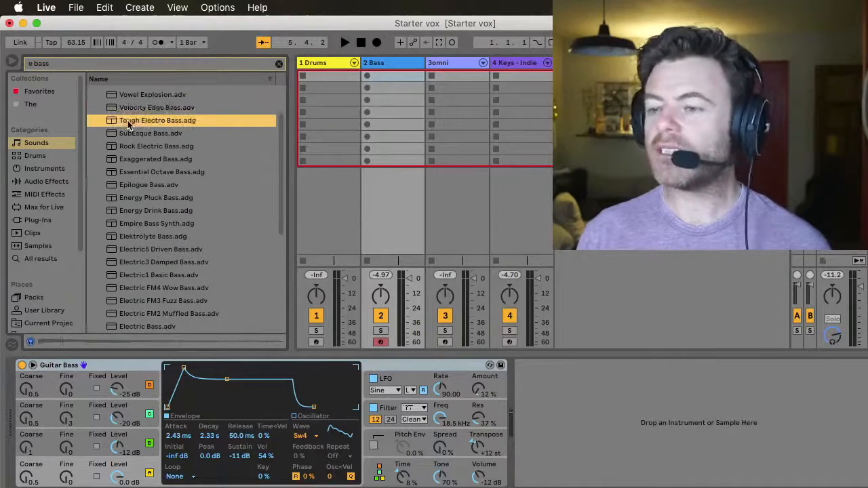
left_click(131, 134)
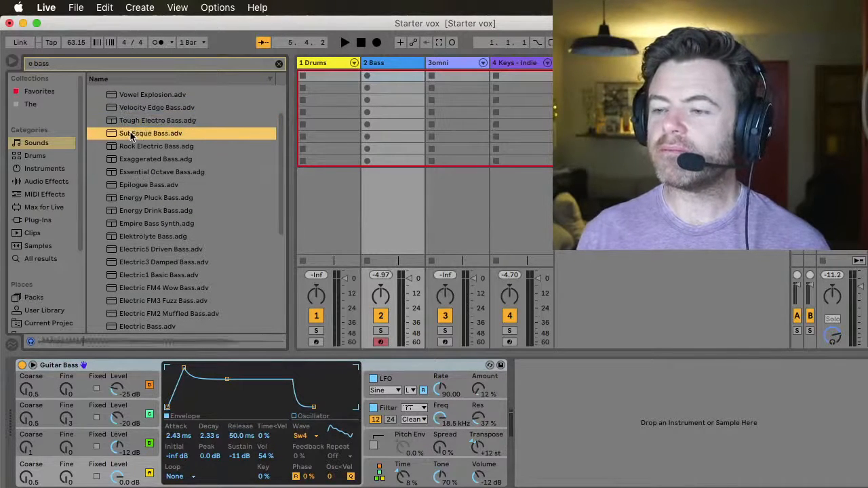
left_click(132, 147)
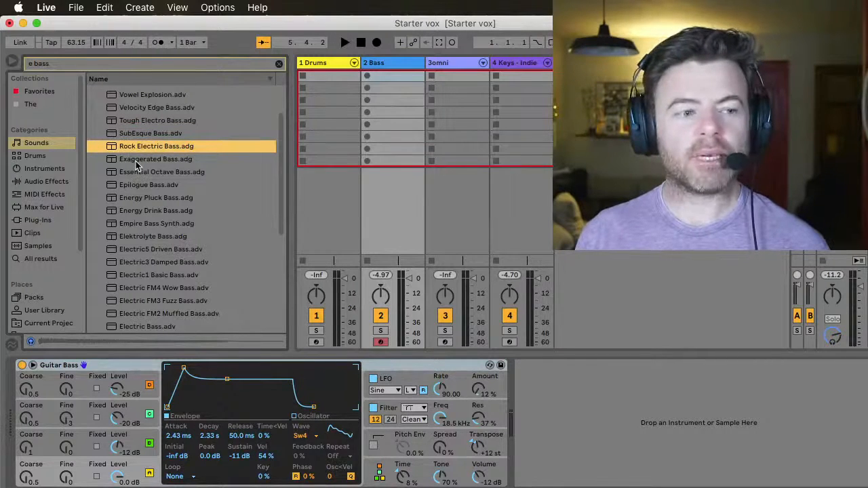
left_click(136, 160)
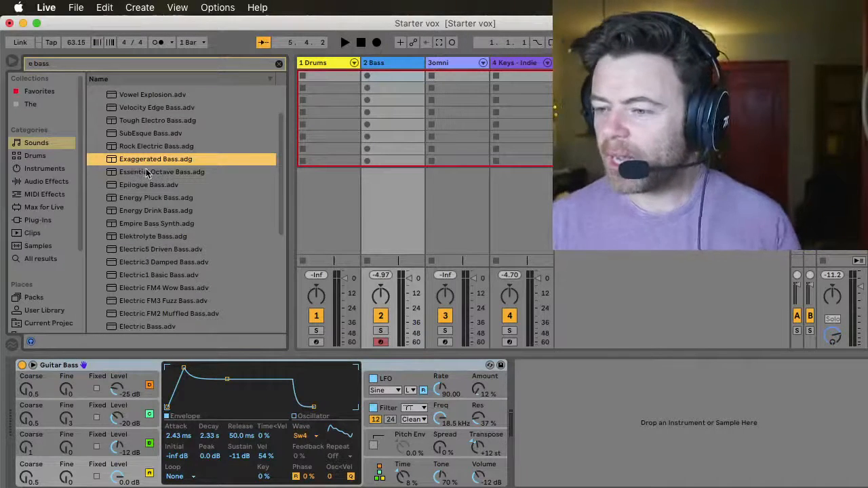
- Audition the Electric Bass presets, including the Slap, Palm, Open and Drive variants
scroll(145, 173, "down", 1)
scroll(144, 183, "down", 5)
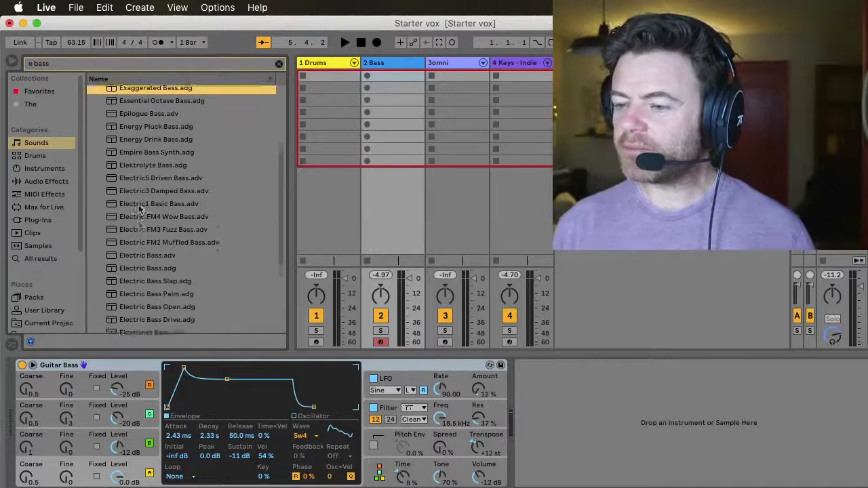
left_click(137, 200)
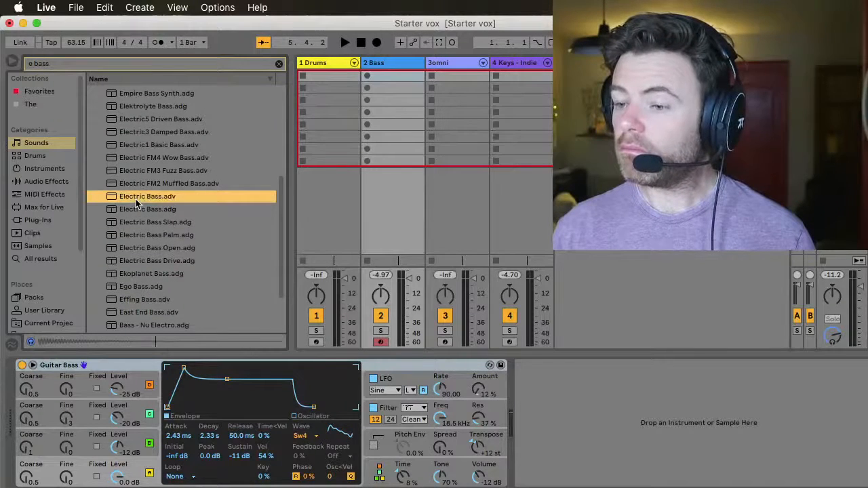
left_click(136, 211)
left_click(139, 223)
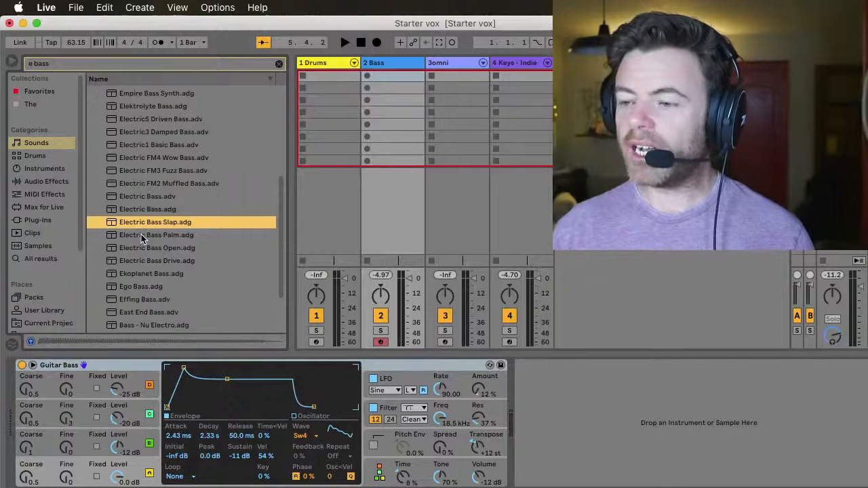
left_click(141, 233)
left_click(140, 248)
left_click(140, 262)
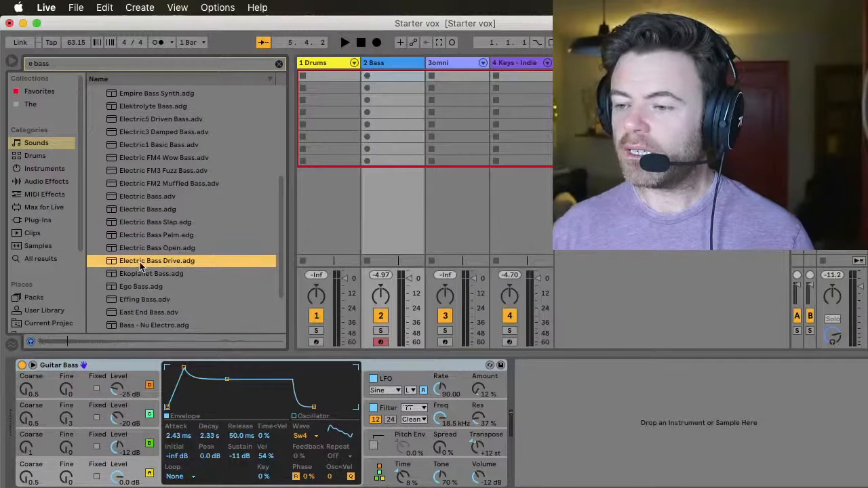
- Compare Electric Bass.adg with Electric Bass.adv and load Electric Bass.adg onto the 2 Bass track
left_click(134, 211)
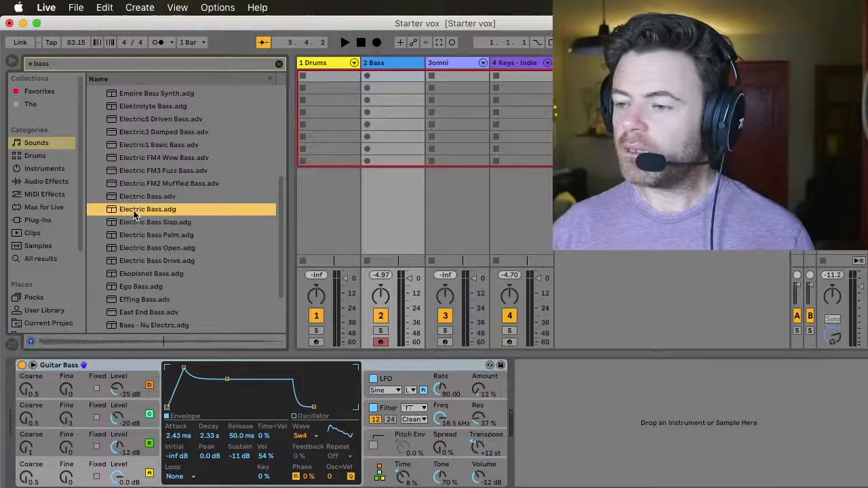
left_click(132, 198)
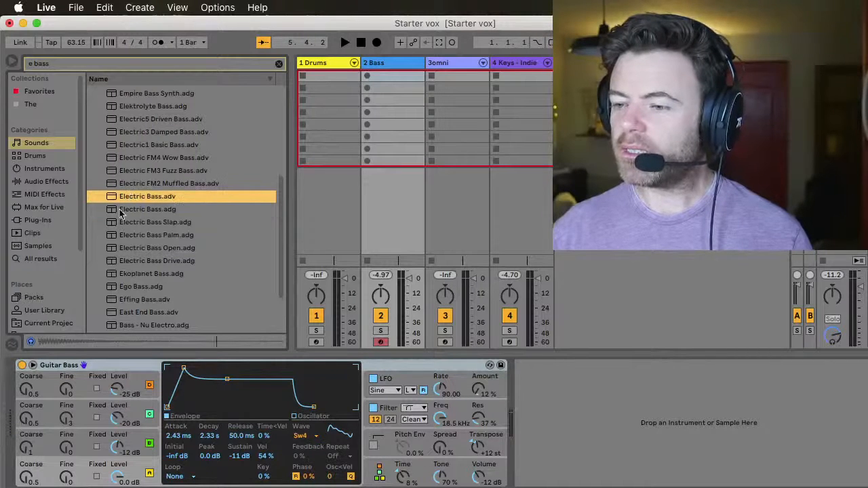
left_click(112, 210)
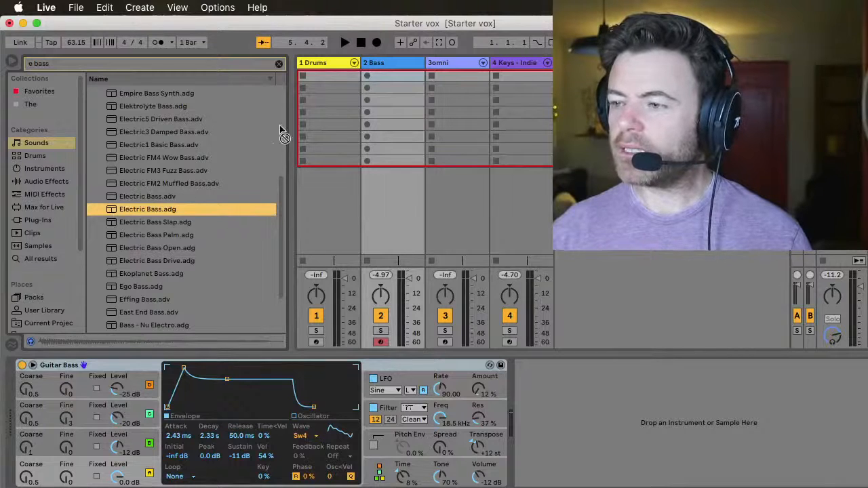
left_click_drag(387, 63, 387, 63)
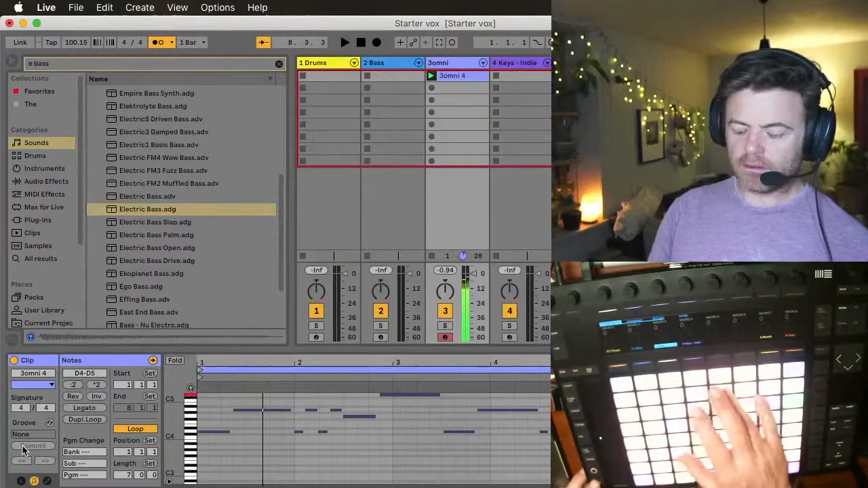
- Undo the last three actions, starting from the take recorded on the 3omni track
key("super+z")
key("super+z")
key("super+z")
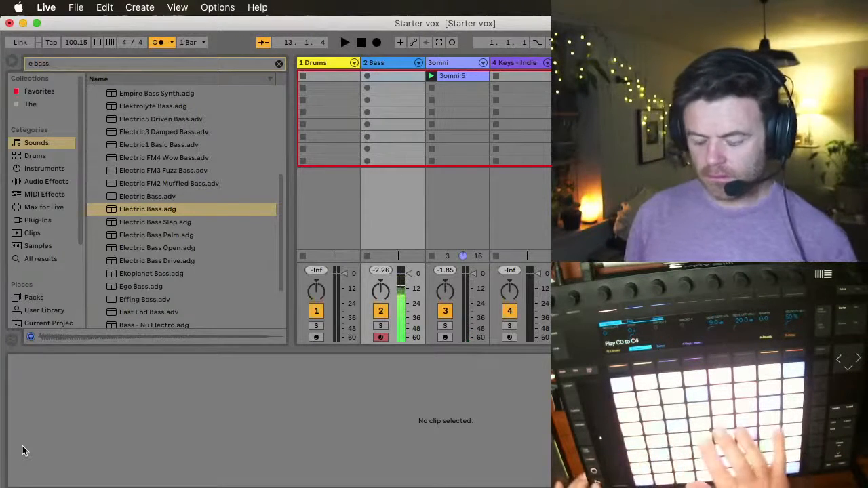
- Play back the recorded 2 Bass 4 clip and enlarge its note editor, focused on bar 1
key("space")
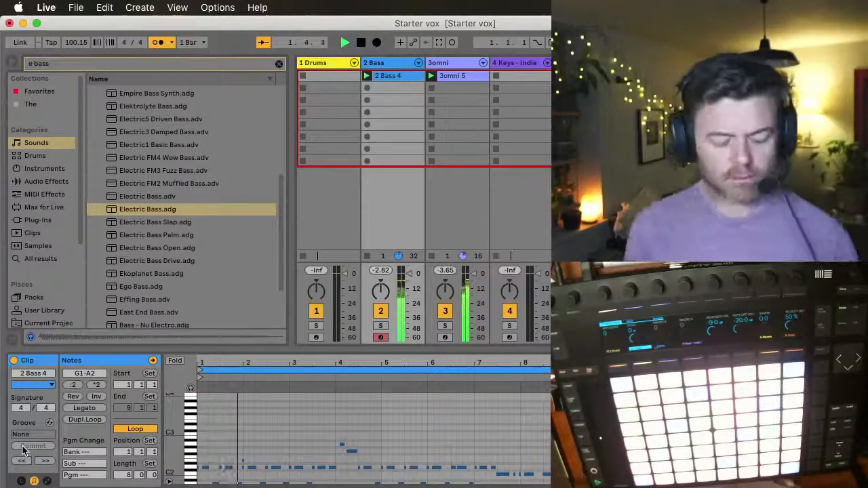
scroll(299, 417, "down", 5)
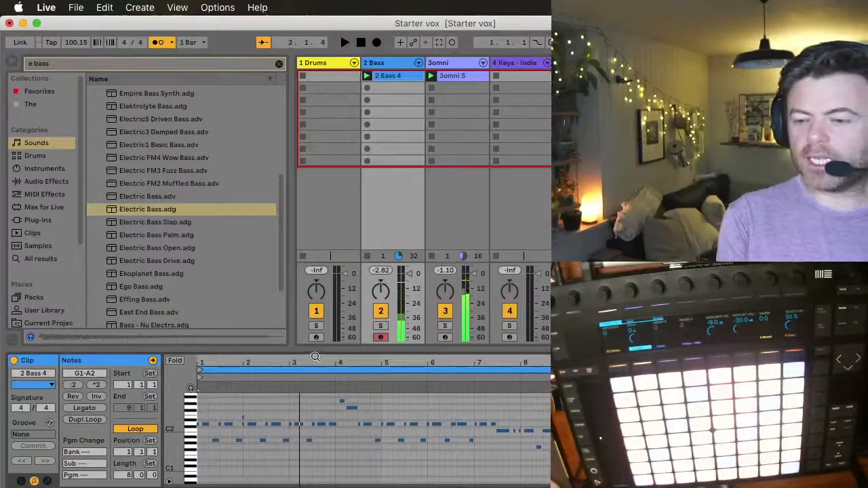
left_click_drag(315, 348, 301, 121)
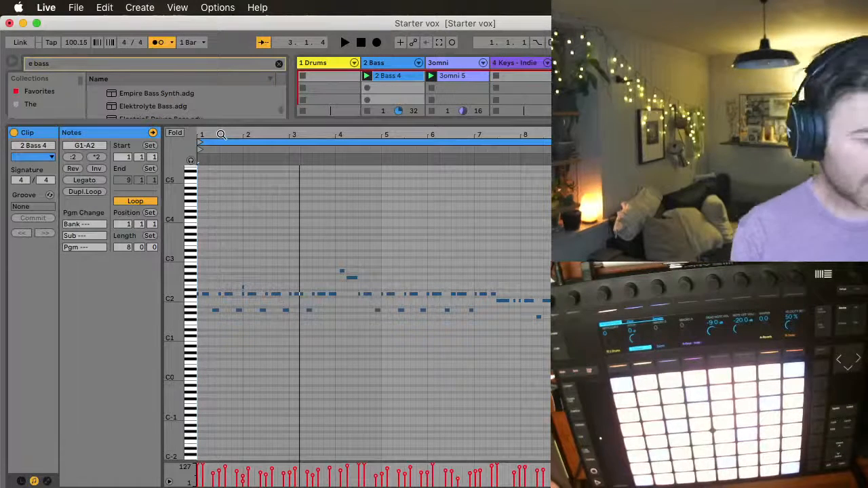
mouse_move(221, 135)
left_mouse_down()
mouse_move(221, 162)
mouse_move(283, 188)
mouse_move(286, 209)
mouse_move(383, 206)
mouse_move(335, 195)
left_mouse_up()
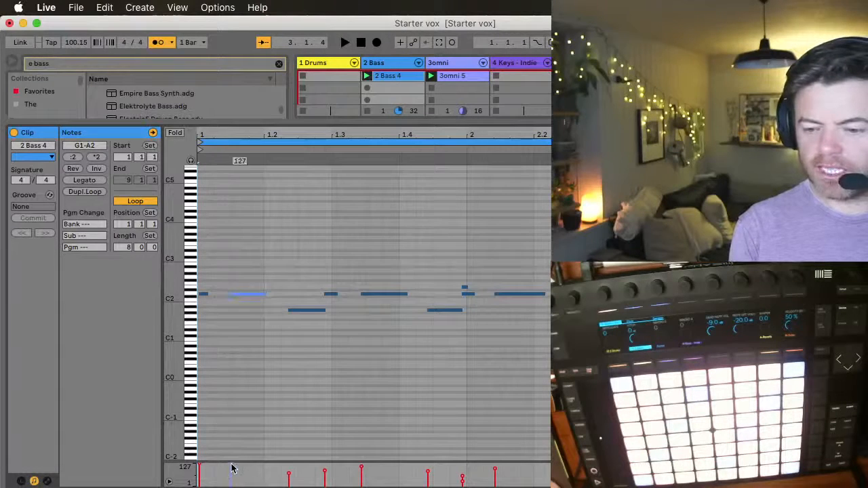
- Lower the velocities of the loudest D2 notes in bar 1 of the bass clip and check them by playback
left_click(231, 468)
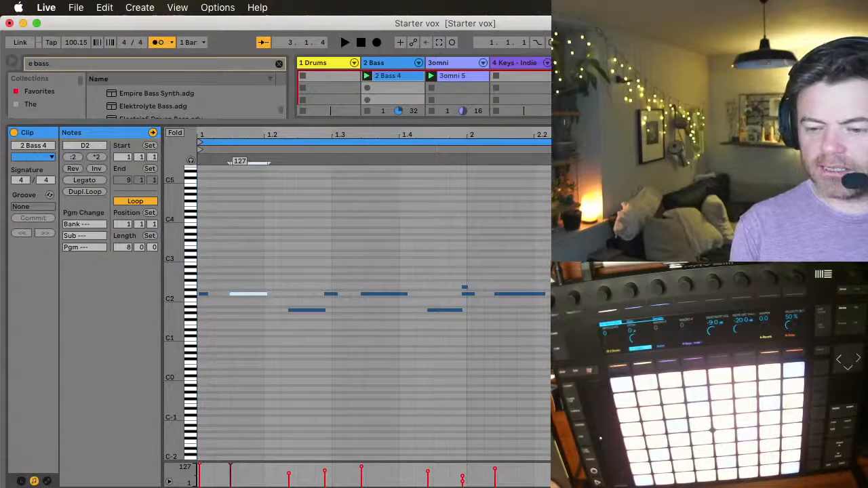
left_click(198, 468)
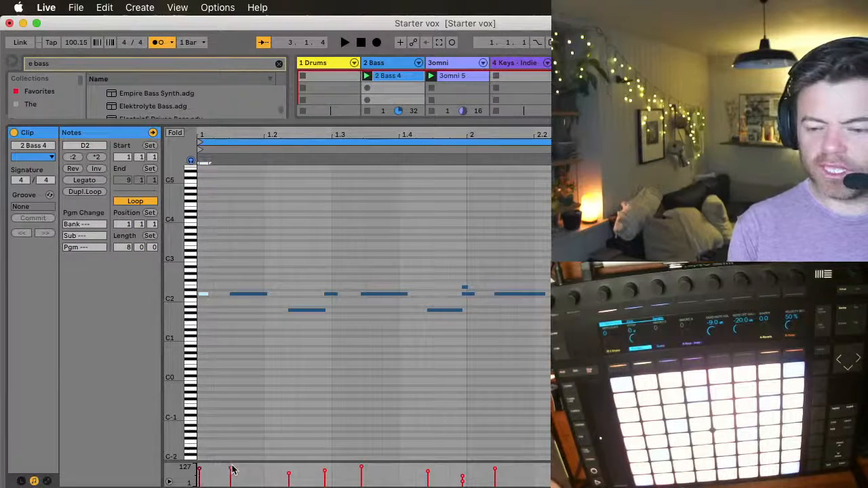
left_click(360, 471)
key("space")
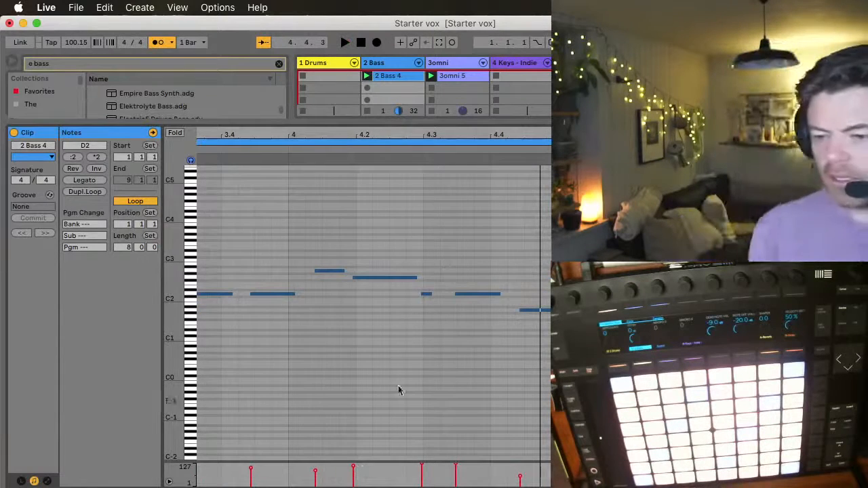
- Lower the velocity of the two D2 notes around 4.3 to about 112 and play the bass clip
left_click_drag(407, 286, 477, 309)
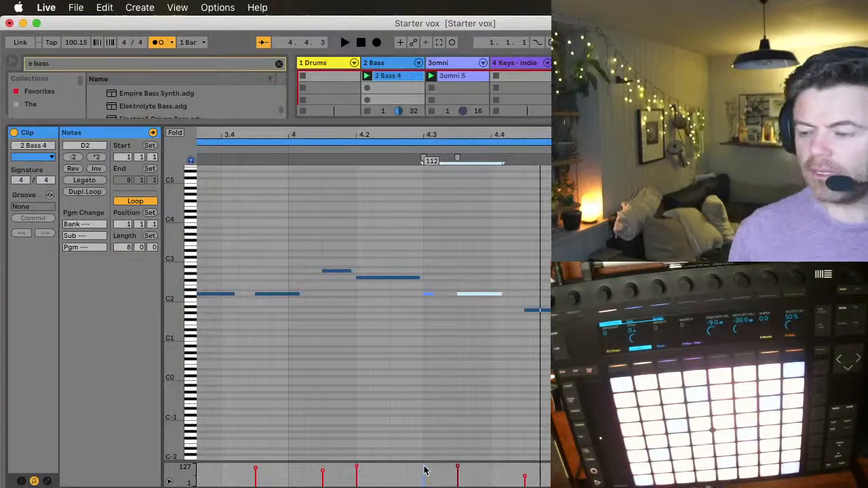
key("space")
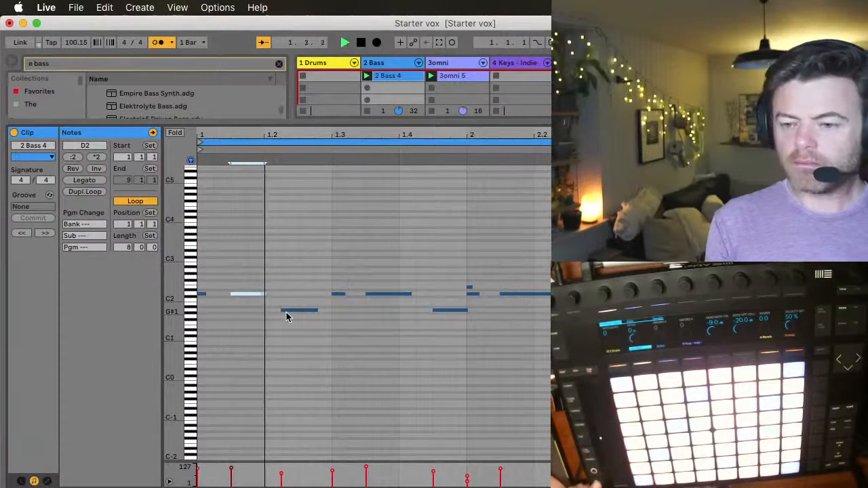
- Move the A1 note in bar 1 of the bass clip a sixteenth later to 1.2.3 and check it by playback
left_click(286, 311)
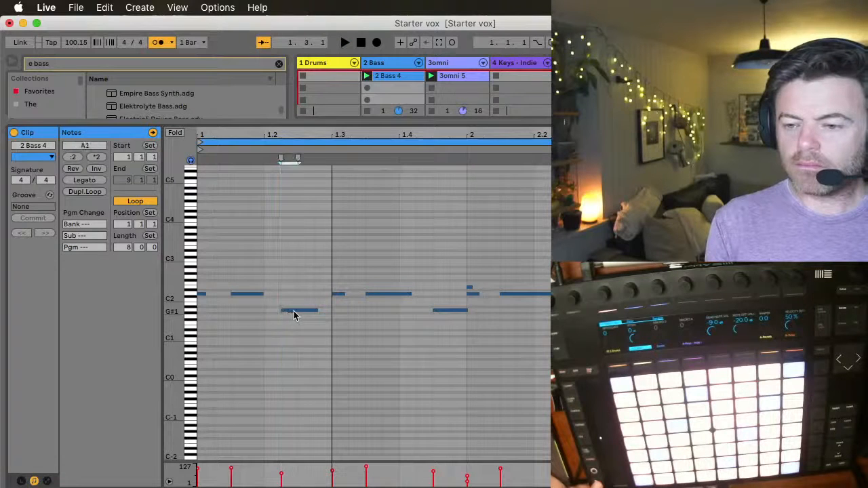
left_click_drag(286, 312, 299, 313)
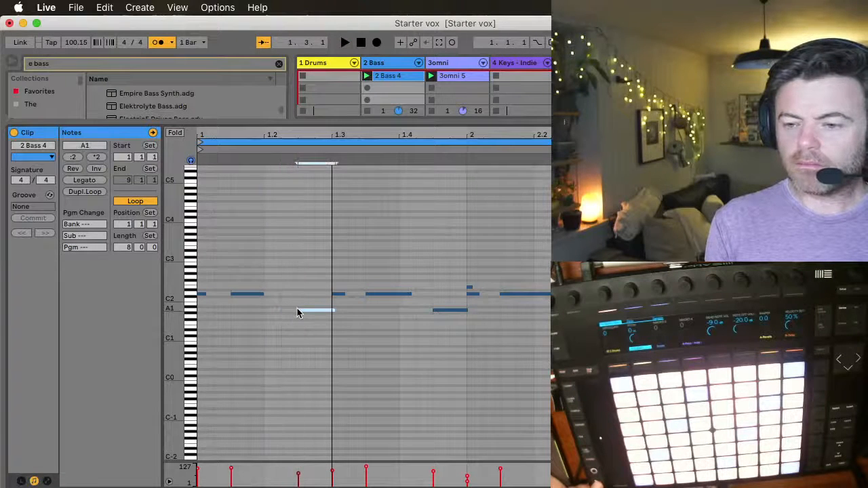
key("space")
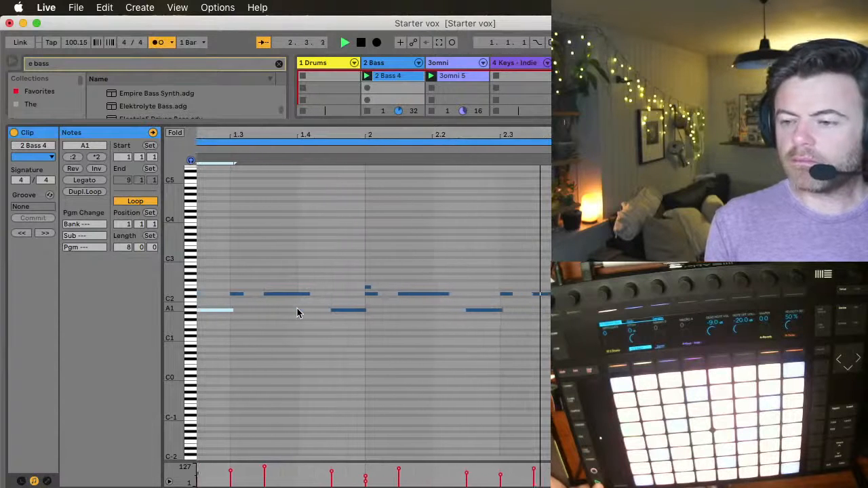
left_click(298, 311)
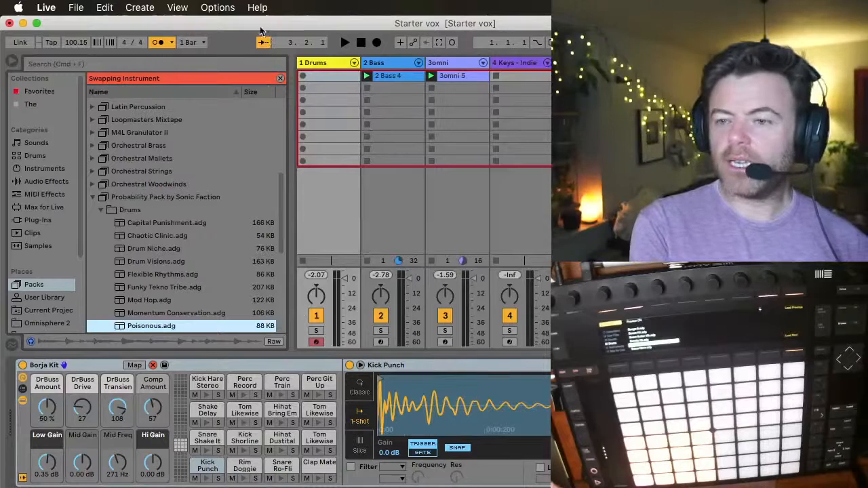
- Hide the browser and select all notes in the 1 Drums 3 clip while playing it with the bass and 3omni clips
key("super+alt+b")
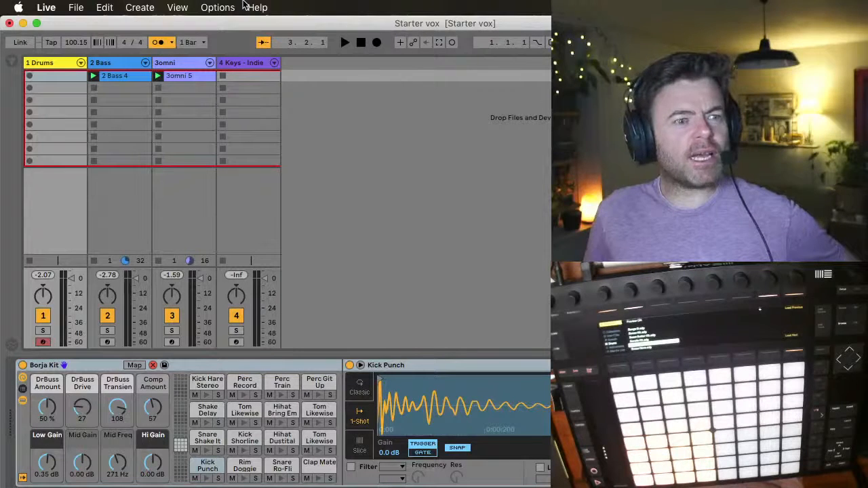
key("space")
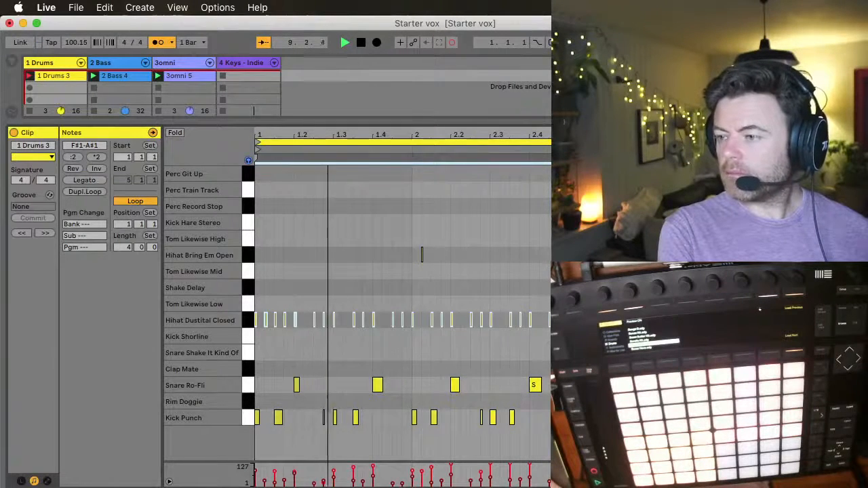
key("super+a")
scroll(403, 312, "right", 2)
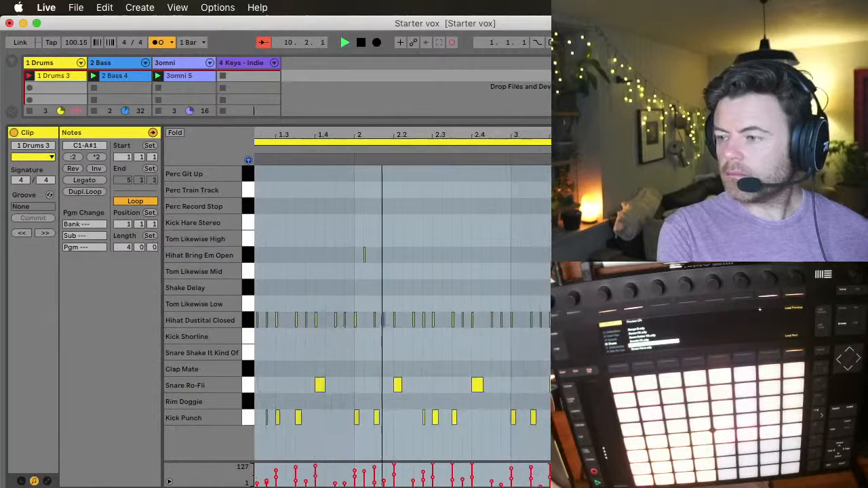
key("space")
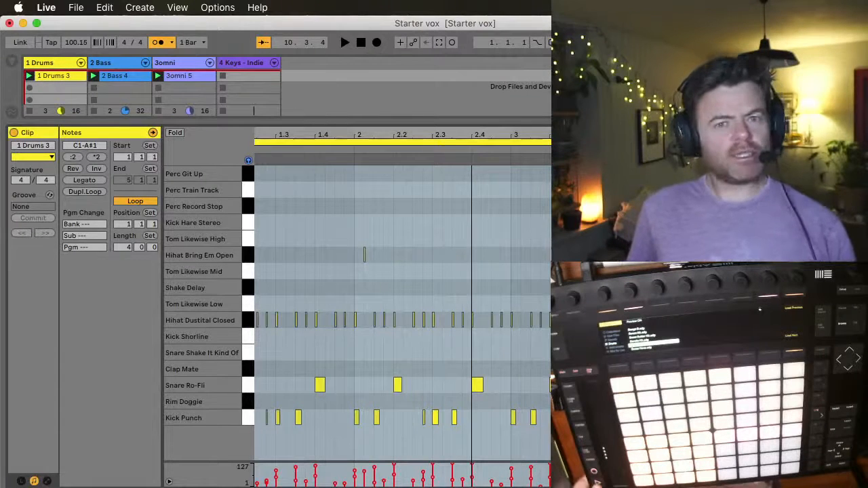
key("space")
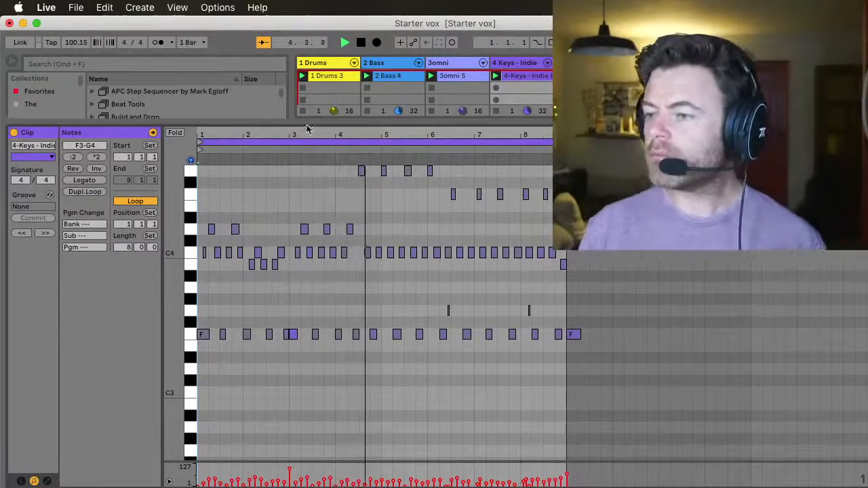
- Shrink the clip editor to reveal the mixer, and pan 4 Keys to 15R and 3omni to the left during playback
left_click_drag(309, 119, 354, 418)
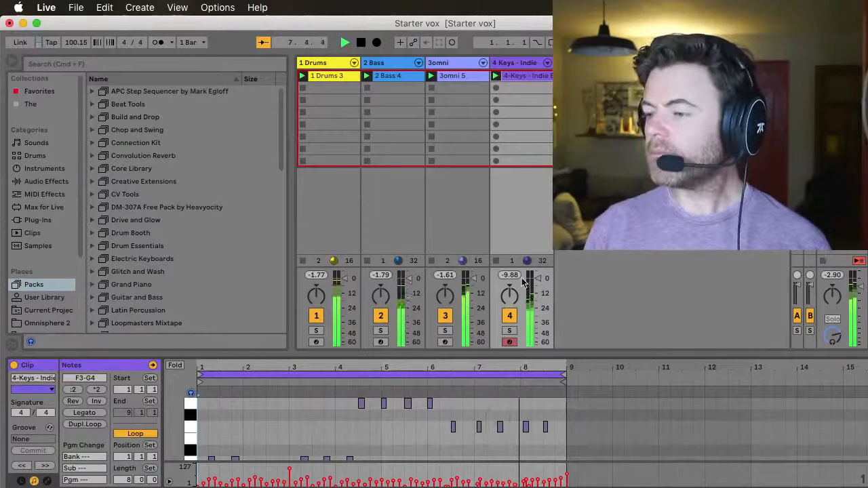
left_click(510, 299)
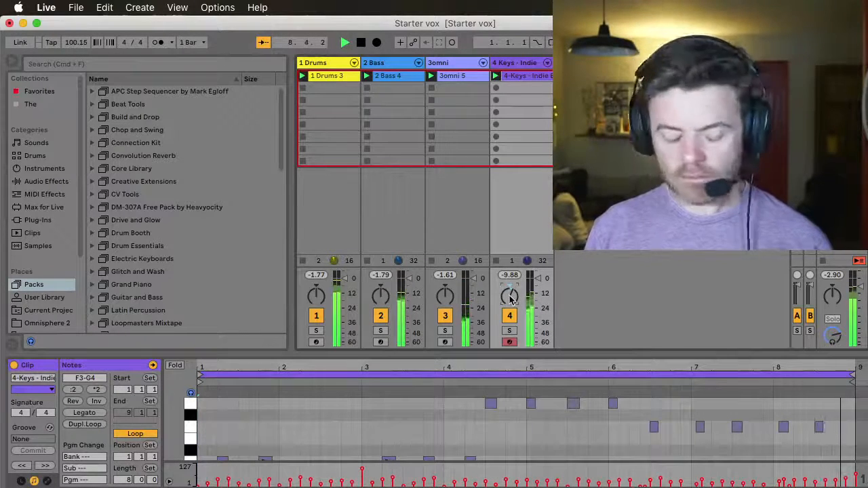
left_click(413, 427)
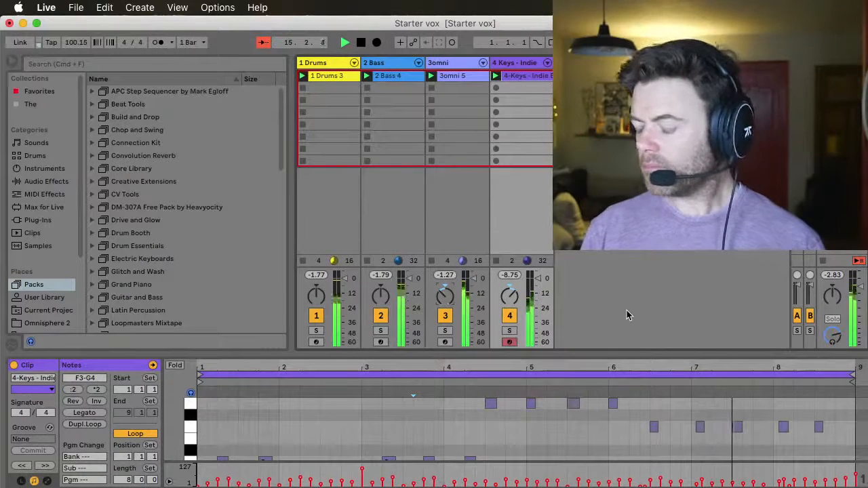
key("space")
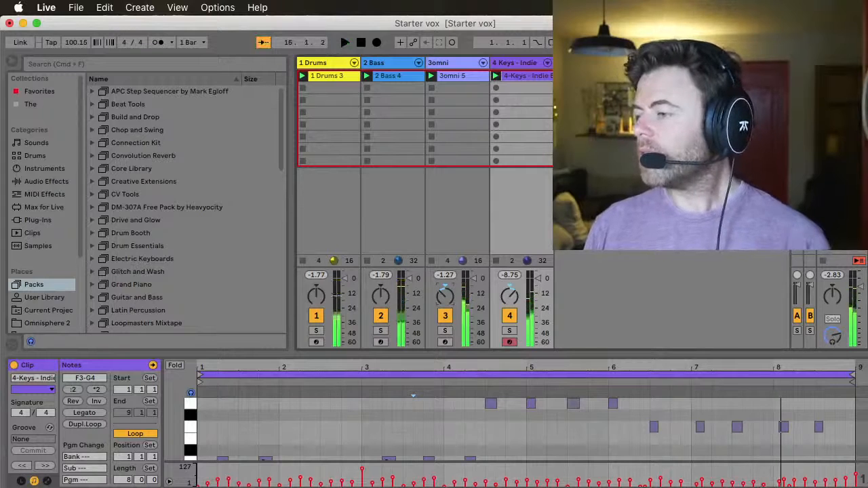
- Show the sends and set the 4 Keys track's send A to -25.3 dB and send B to -13.3 dB during playback
left_click(867, 295)
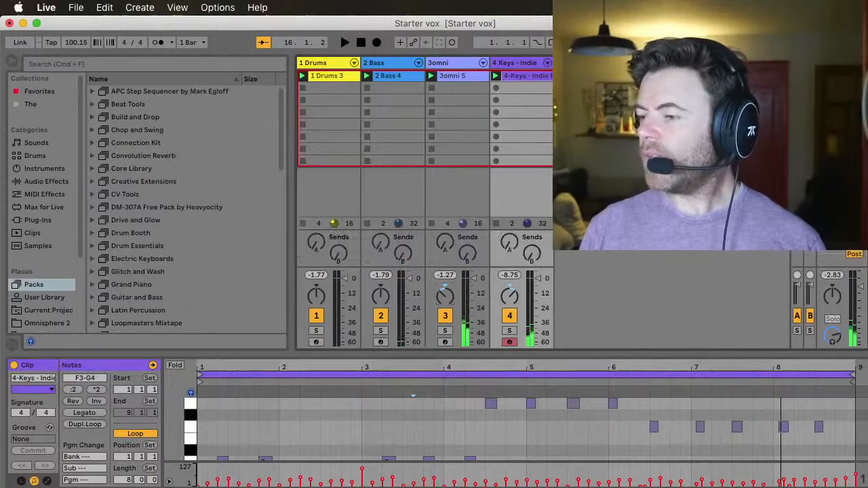
key("space")
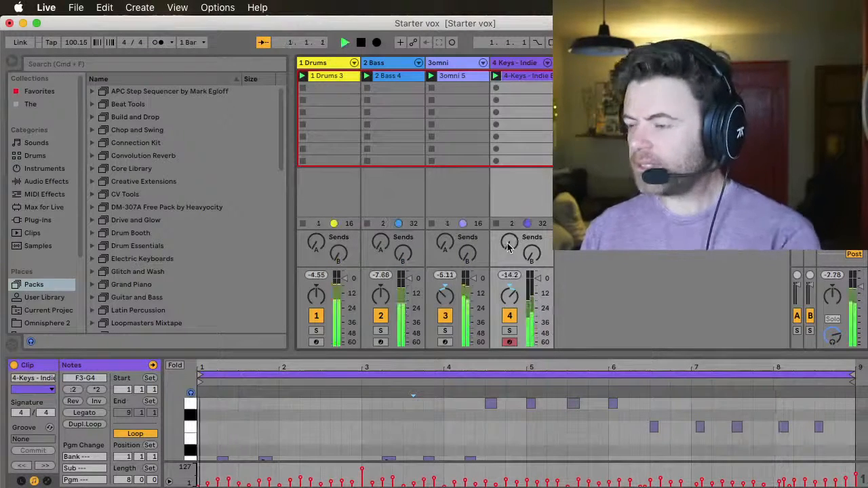
left_click_drag(507, 243, 507, 203)
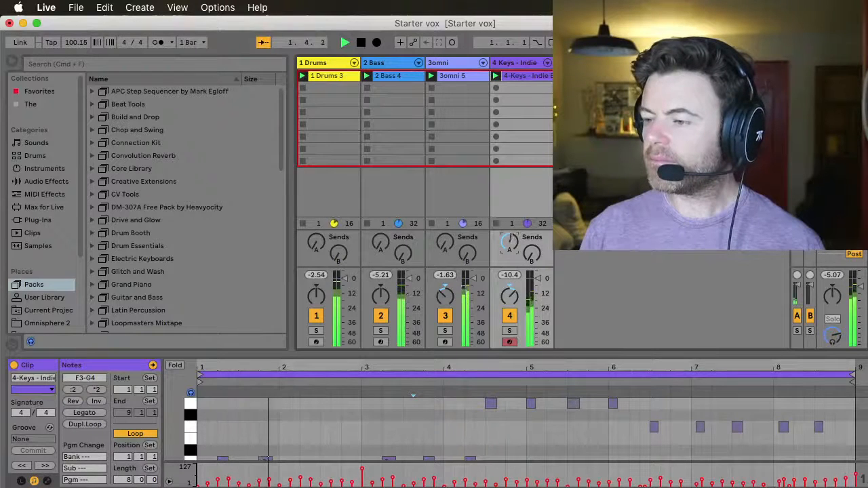
left_click_drag(527, 249, 527, 242)
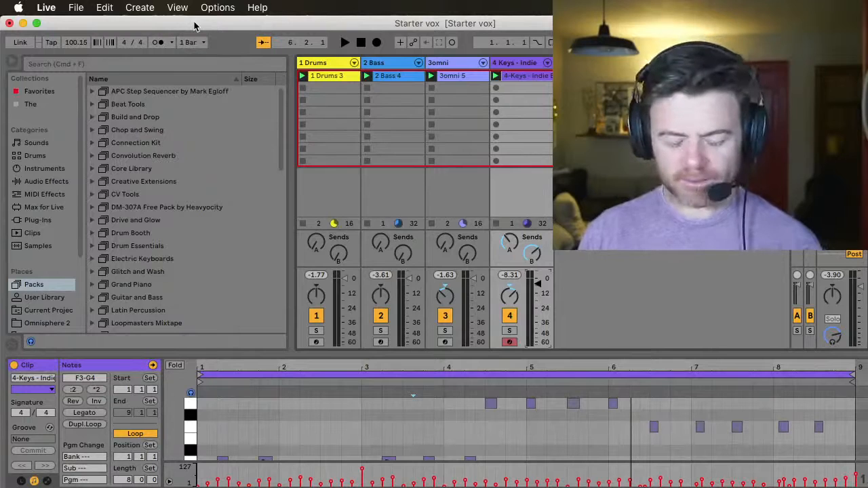
- Switch to the Arrangement View with browser and clip detail hidden, and record the four session clips into the first bars of the timeline
key("super+alt+b")
key("Tab")
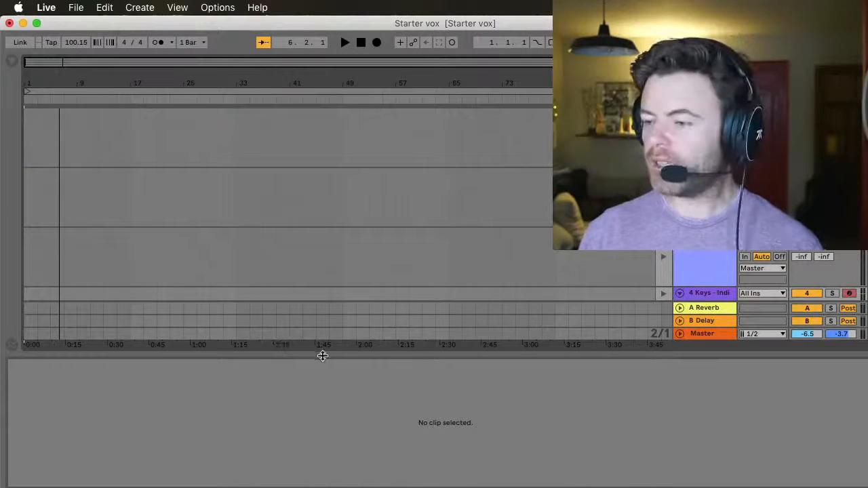
left_click_drag(324, 354, 332, 436)
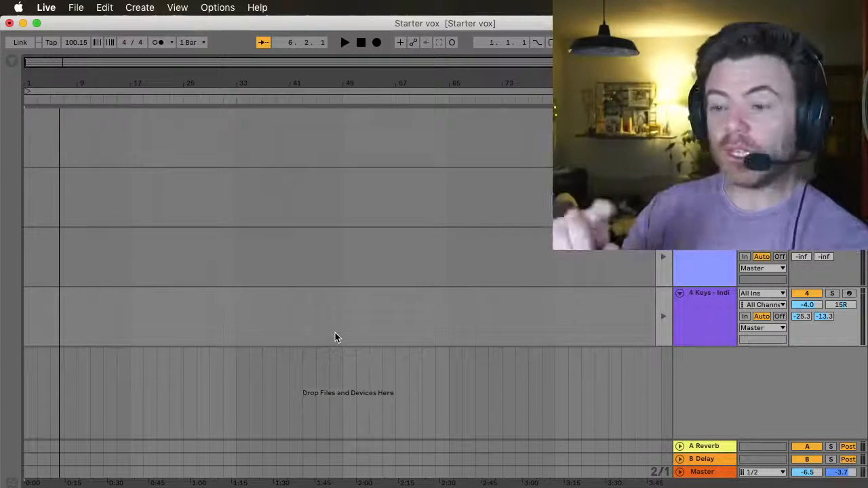
key("F9")
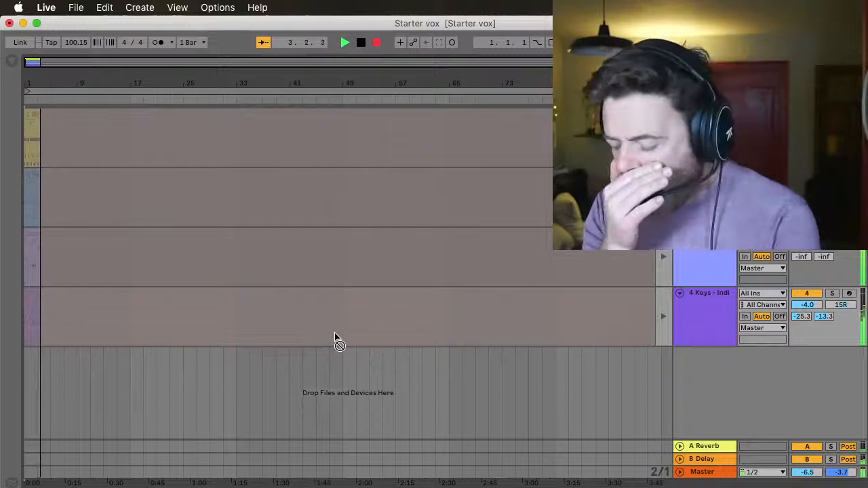
key("space")
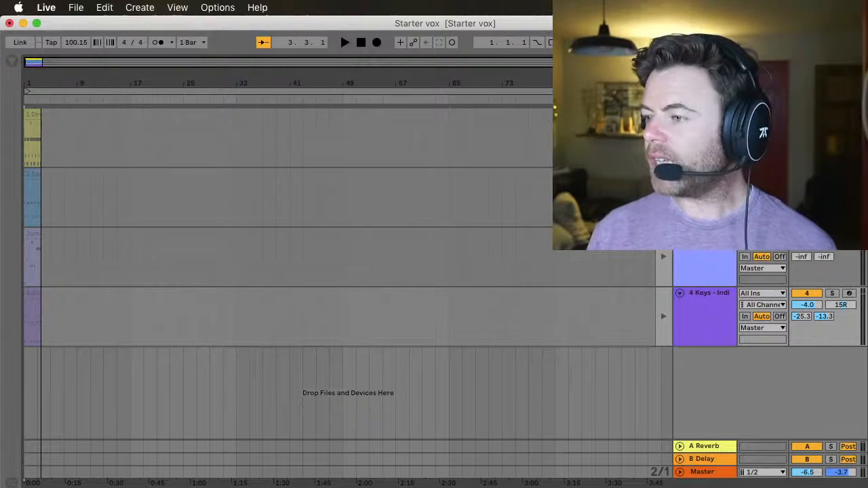
- Extend the recorded drums, bass, 3omni and keys clips together so that they run from bar 1 to 85.3
left_click(32, 117)
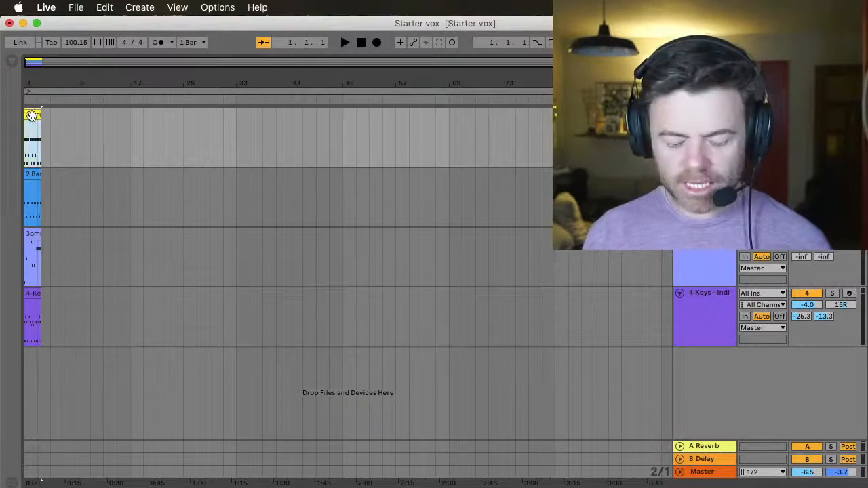
key("super+a")
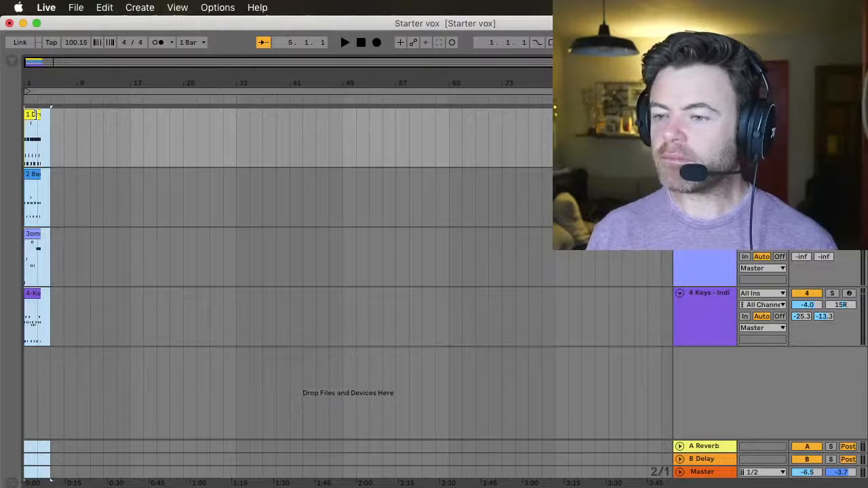
key("super+d")
key("super+d")
key("super+d")
key("super+d")
key("super+d")
key("super+d")
key("super+d")
key("super+d")
key("super+d")
key("super+d")
key("super+d")
key("super+d")
key("super+d")
key("super+d")
key("super+d")
key("super+d")
key("super+d")
key("super+d")
key("super+d")
key("super+d")
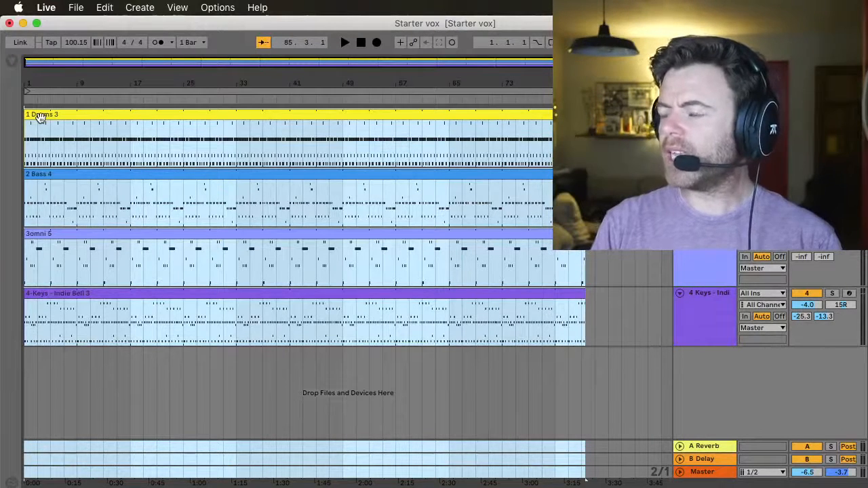
- Stagger the clip entries by moving the bass clip to bar 5, 3omni to bar 13 and keys to bar 21
left_click(41, 117)
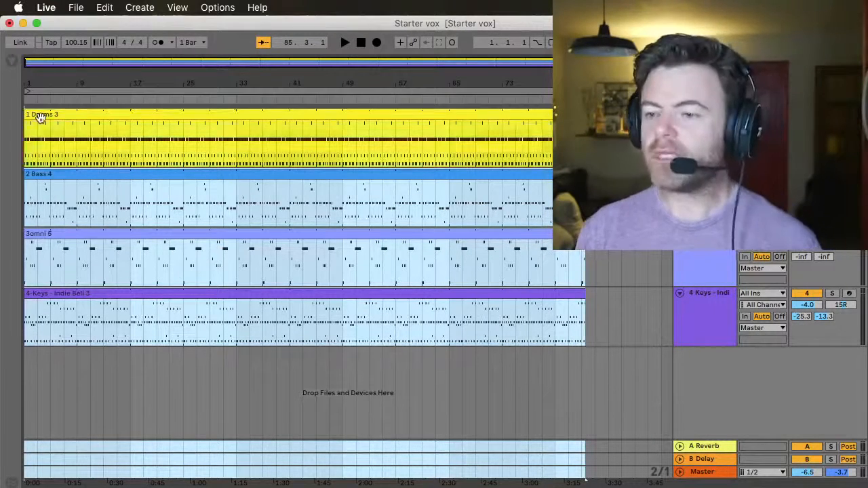
left_click_drag(37, 174, 65, 174)
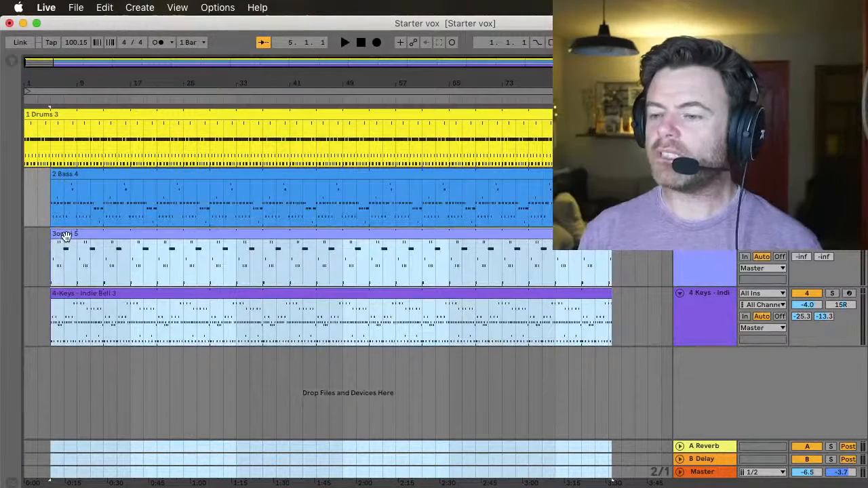
left_click_drag(63, 236, 122, 234)
left_click(124, 235)
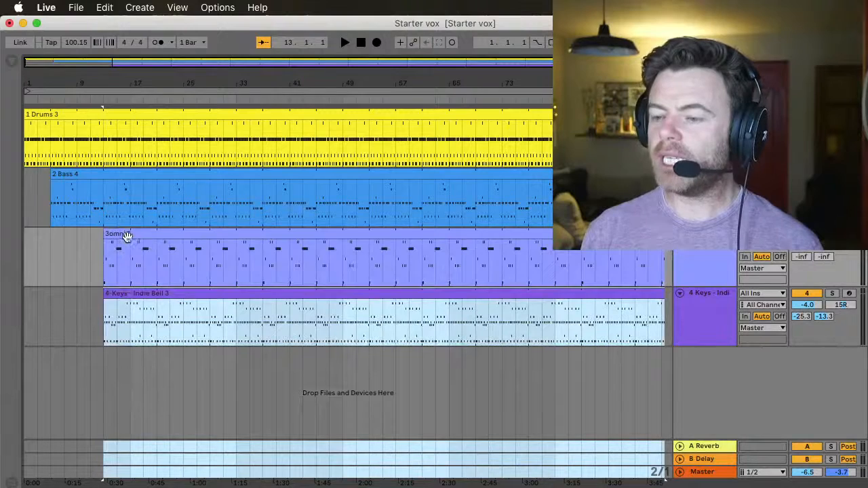
left_click_drag(126, 295, 211, 332)
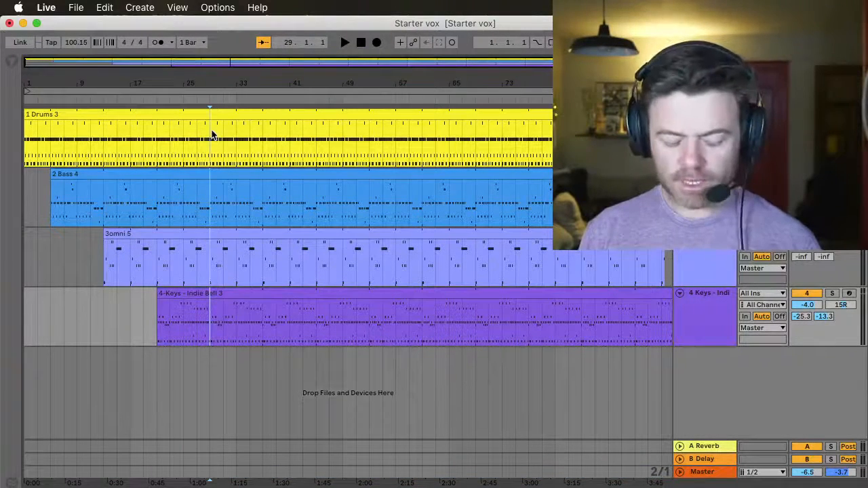
- Split the clips on all four tracks at bar 29 and move the second drums, bass and 3omni parts to bar 37
key("super+e")
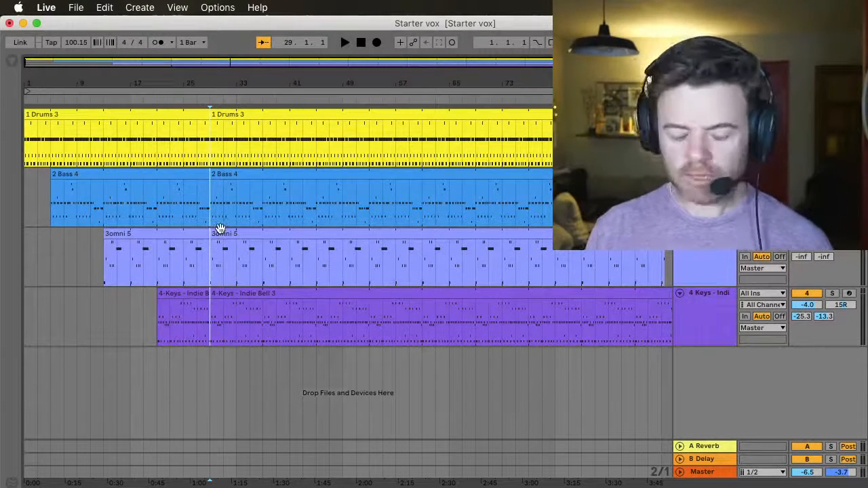
left_click(228, 113, "shift")
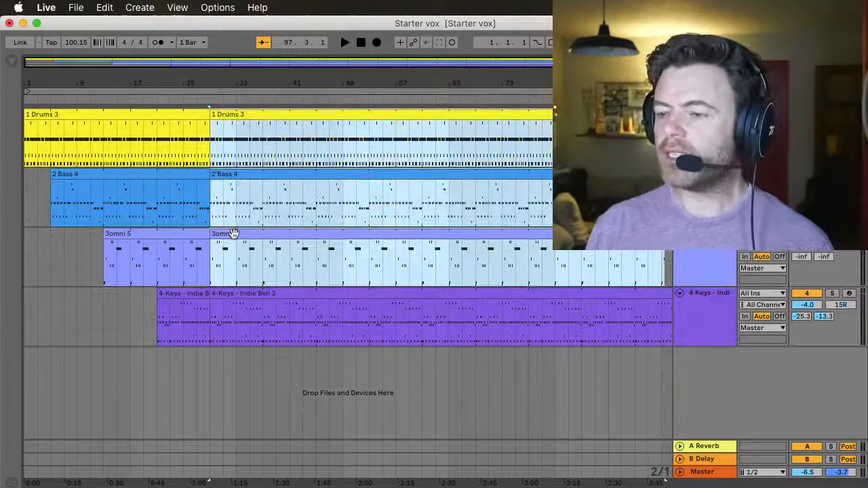
left_click_drag(233, 245, 283, 240)
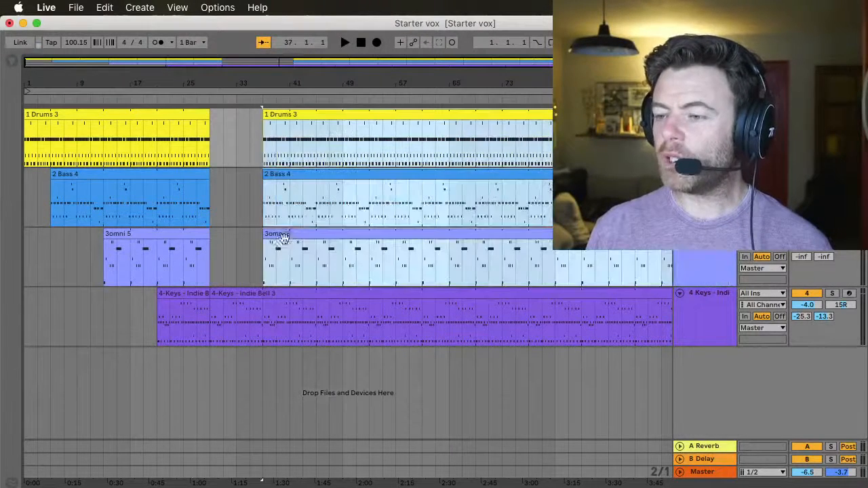
- Leave the second 3omni part in place and move the second bass part to bar 45 and the drums part to bar 53
left_click(289, 237, "shift")
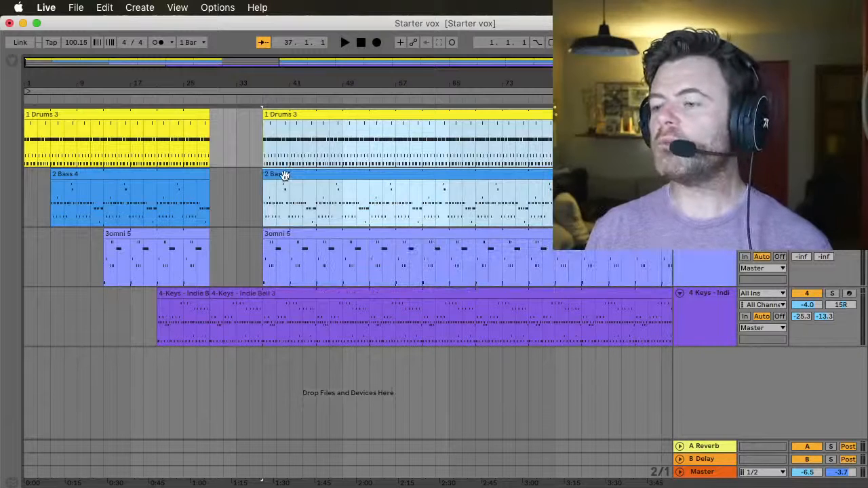
left_click_drag(285, 175, 337, 178)
left_click(333, 115)
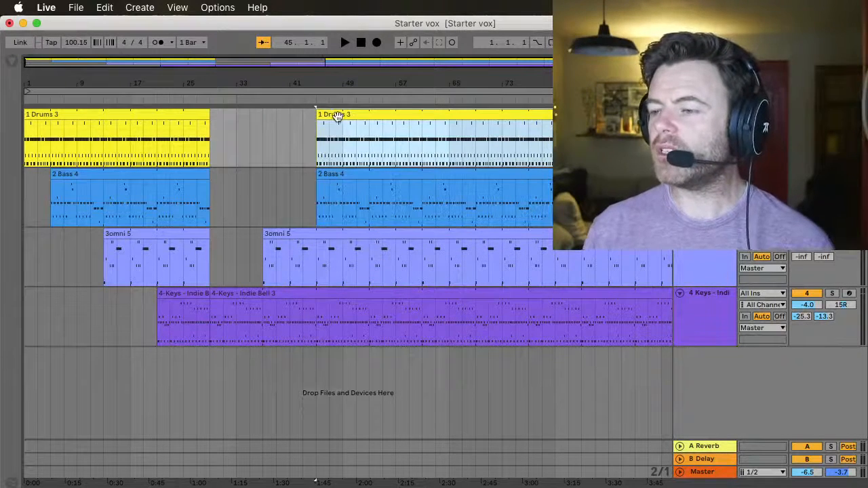
left_click_drag(333, 114, 423, 139)
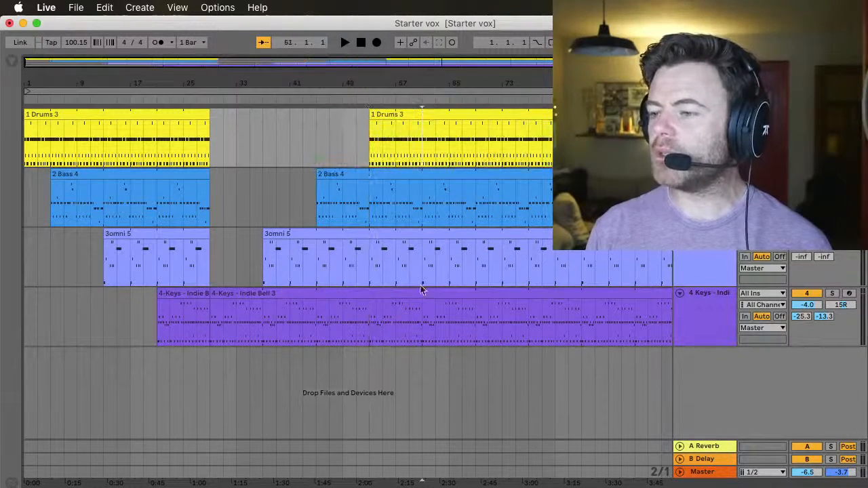
- Split the clips on all four tracks at bar 61
left_click(423, 320)
key("super+e")
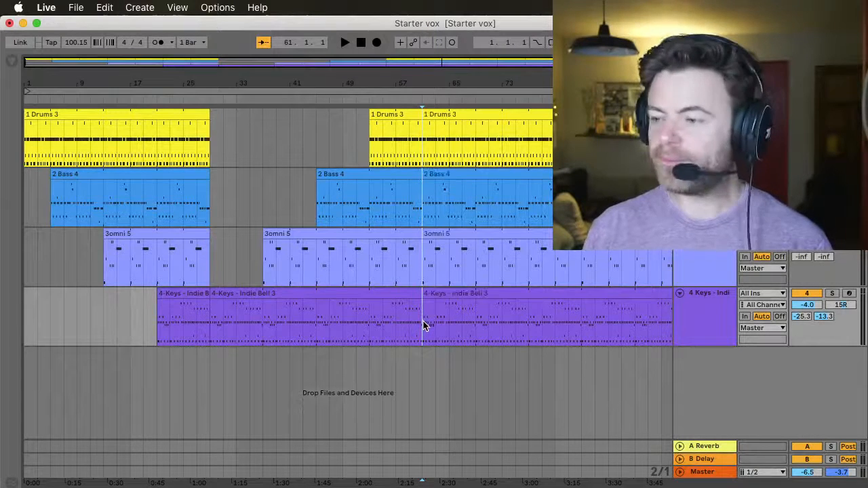
- Move the bass part that starts at bar 61 to bar 77 and the keys part to bar 69
scroll(367, 284, "right", 4)
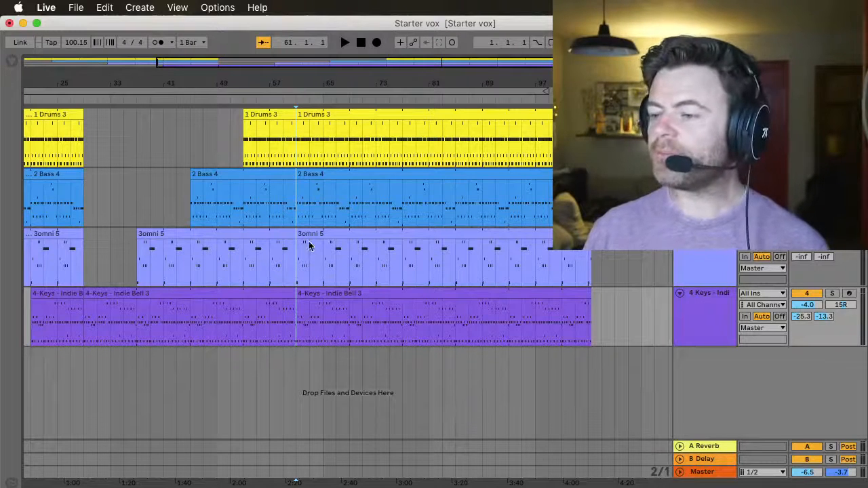
left_click_drag(311, 179, 417, 182)
left_click_drag(308, 303, 362, 299)
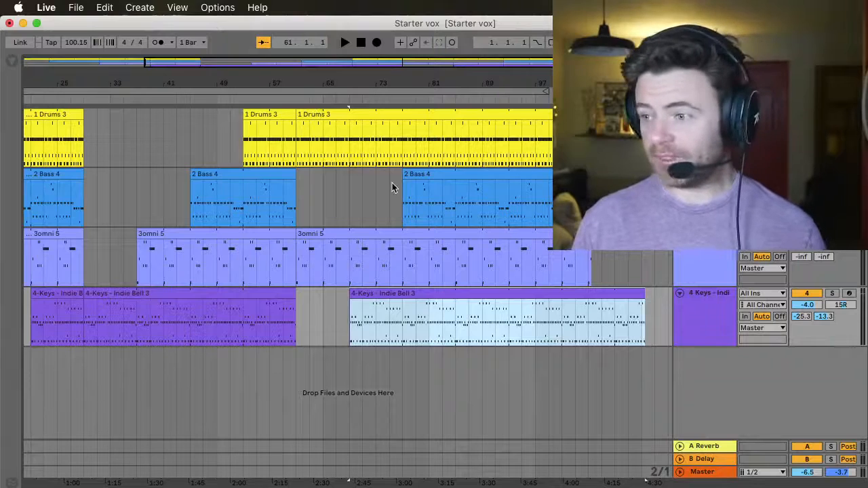
- Split the clips on all four tracks at bar 85
scroll(392, 182, "right", 3)
left_click(376, 133)
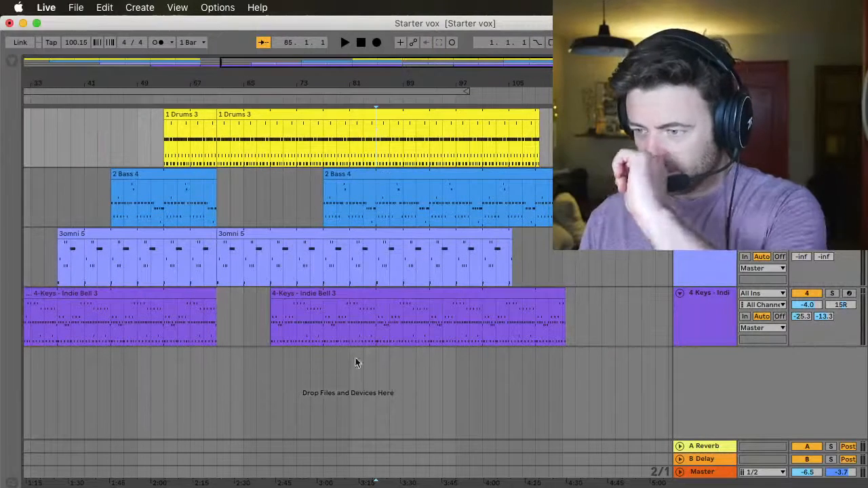
left_click(376, 328, "shift")
key("super+e")
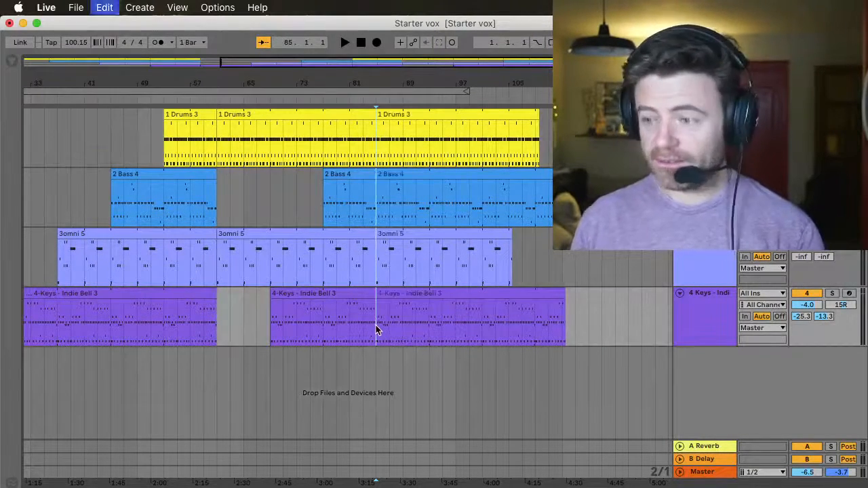
- Delete the clip material after bar 85 on all four tracks
left_click(400, 115)
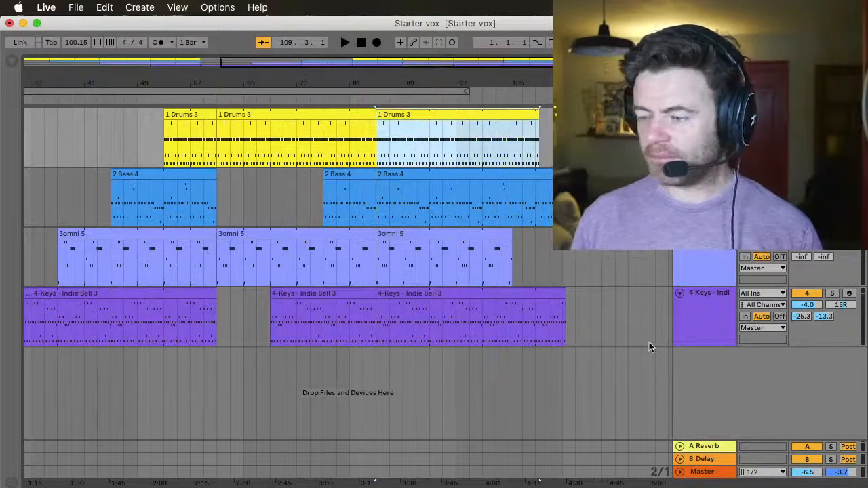
left_click(649, 344, "shift")
key("Delete")
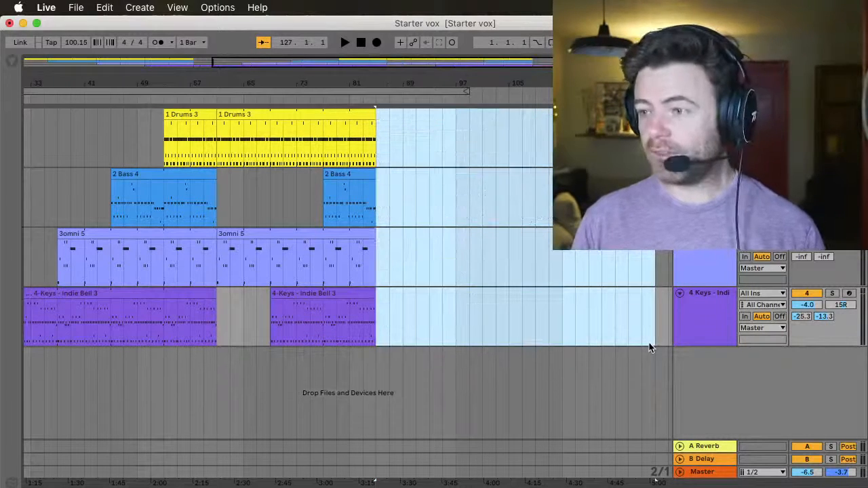
- Shorten the arrangement loop to end at bar 87 and select everything within the loop
left_click_drag(465, 90, 387, 91)
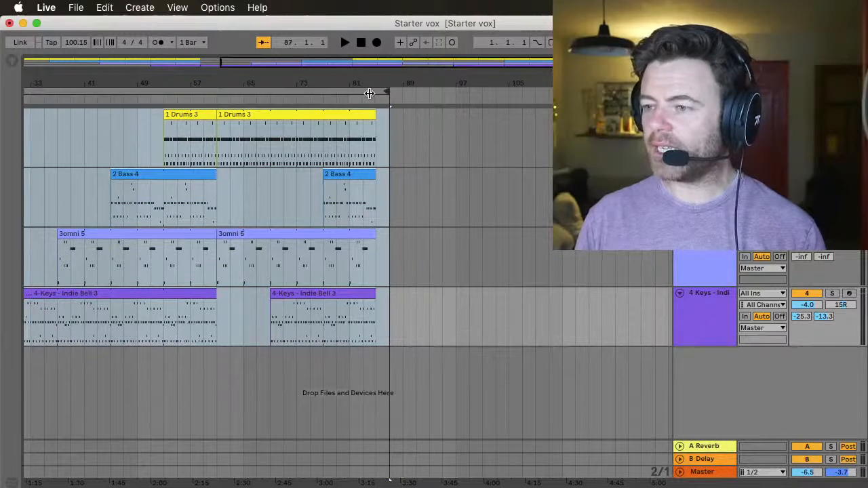
left_click(368, 91)
scroll(337, 138, "left", 5)
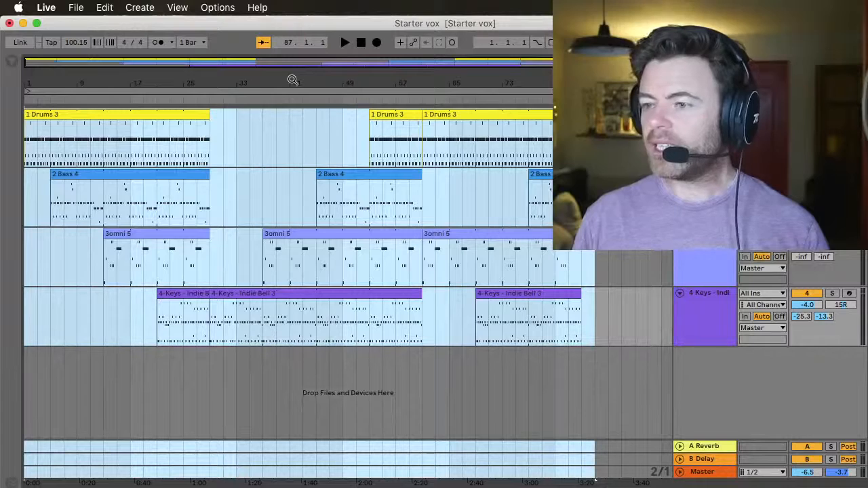
left_click_drag(293, 80, 291, 81)
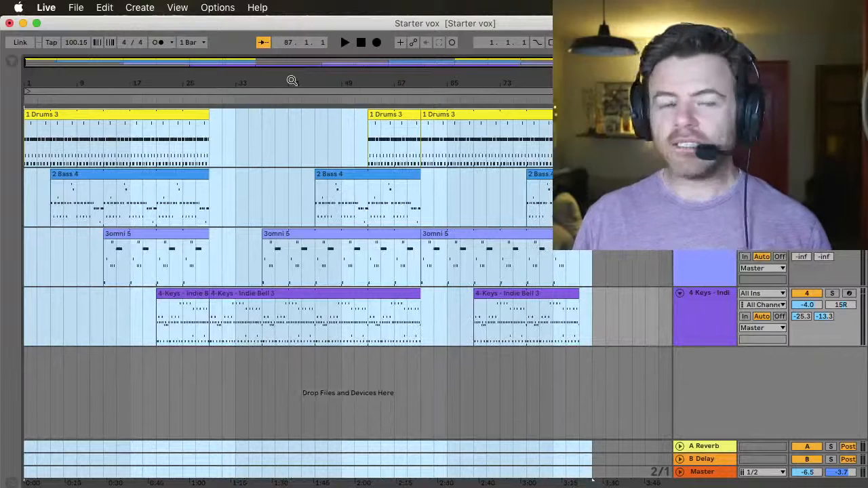